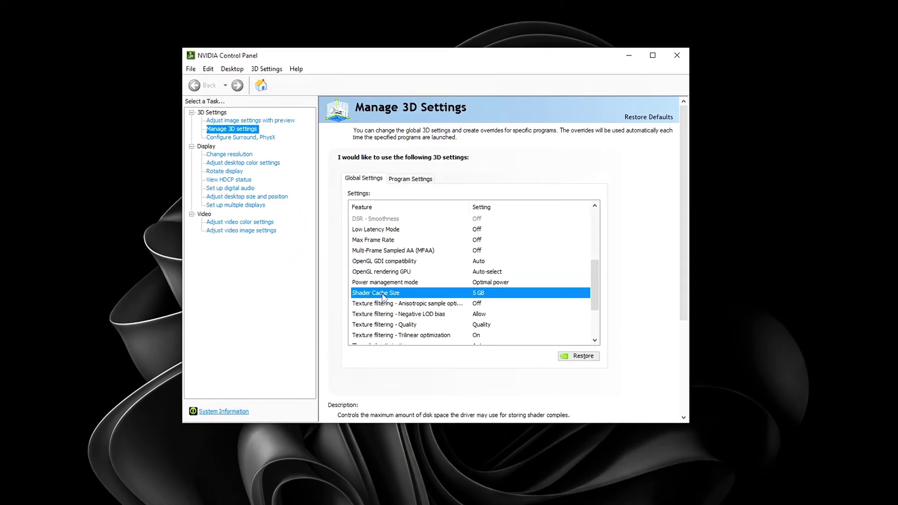
Step: Open the global Shader Cache Size dropdown to switch it from 5 GB to Disabled
{"action": "left_click", "coordinate": [491, 293]}
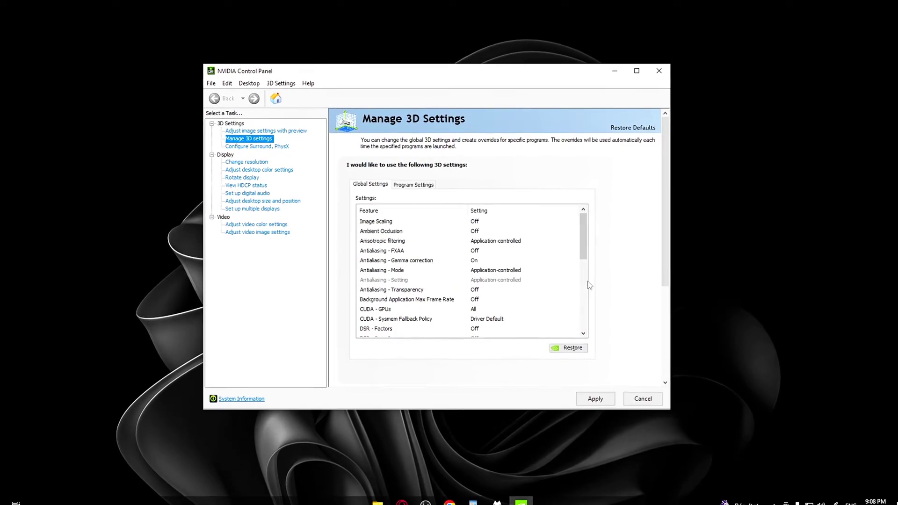
{"action": "scroll", "coordinate": [543, 286], "scroll_direction": "down", "scroll_amount": 5}
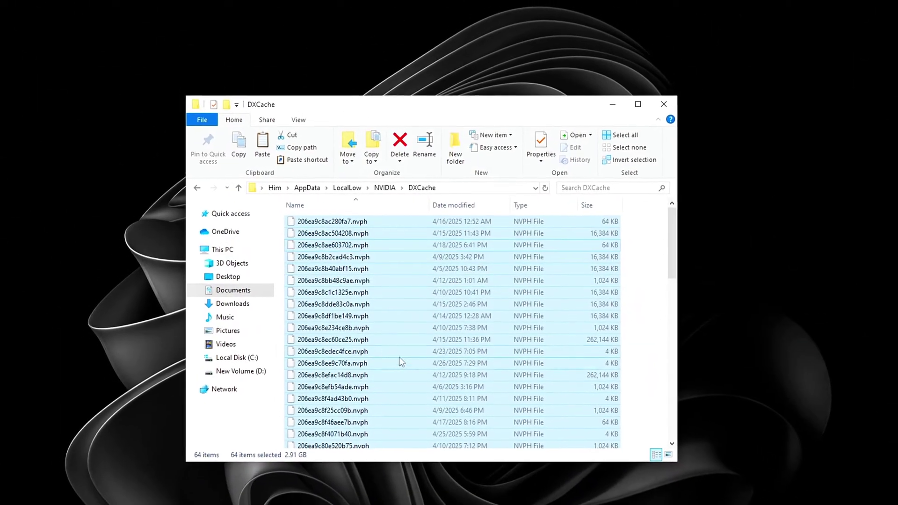
Step: Cancel the Windows Security warning about opening the selected DXCache files and call up their actions menu
{"action": "double_click", "coordinate": [358, 293]}
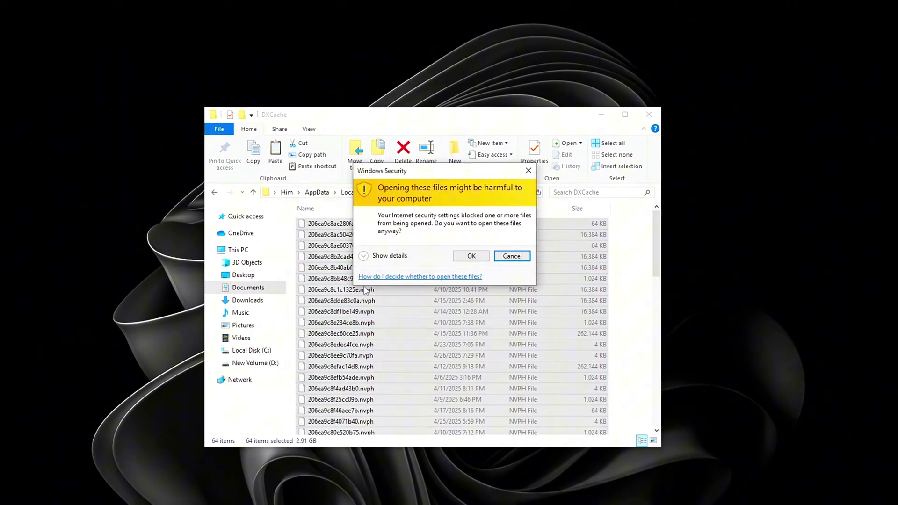
{"action": "left_click", "coordinate": [468, 257]}
{"action": "key", "text": "shift+F10"}
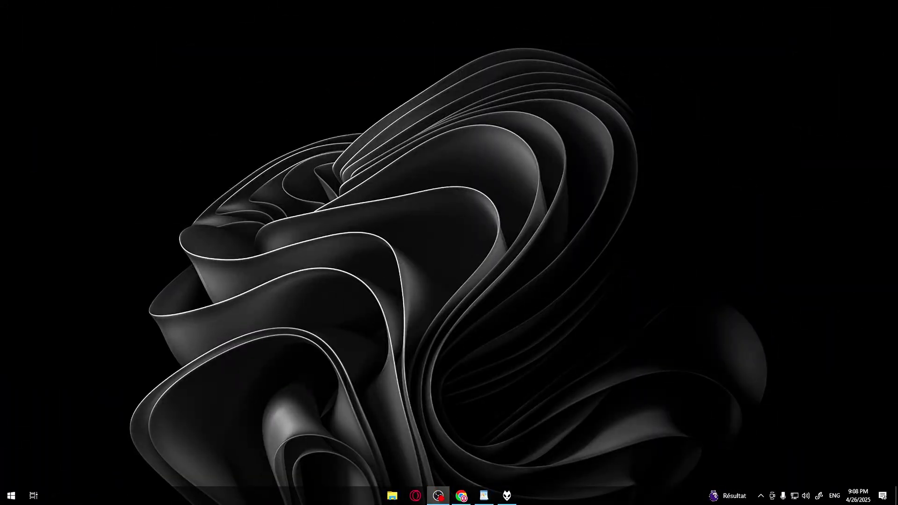
Step: Launch NVIDIA Control Panel from the desktop context menu and center its window
{"action": "right_click", "coordinate": [442, 121]}
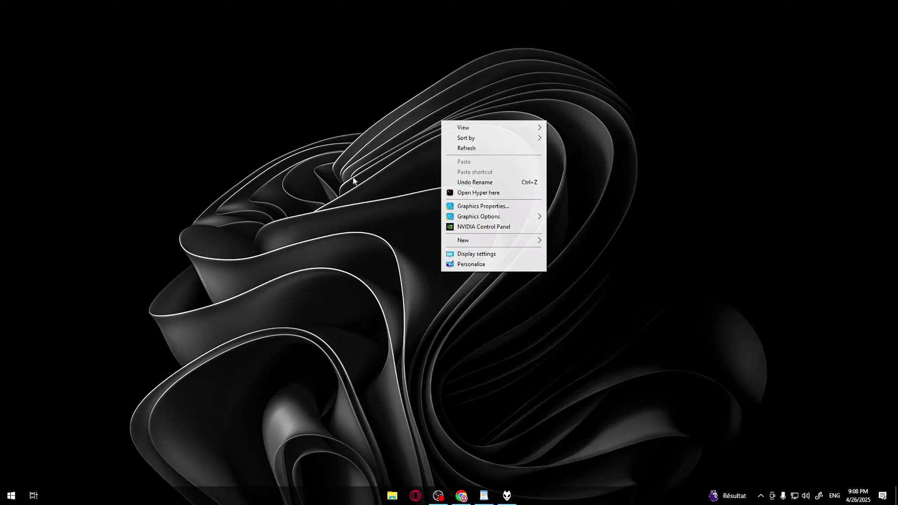
{"action": "left_click", "coordinate": [471, 227]}
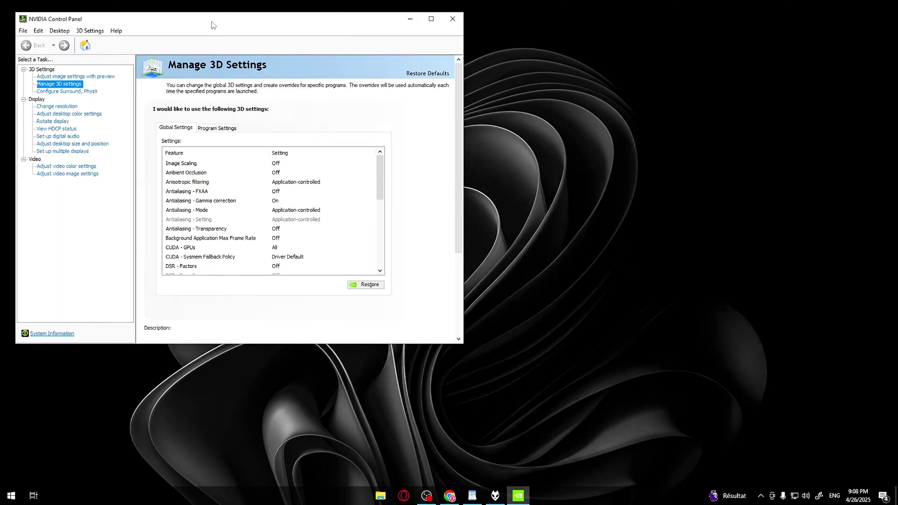
{"action": "left_click_drag", "start_coordinate": [211, 25], "coordinate": [409, 82]}
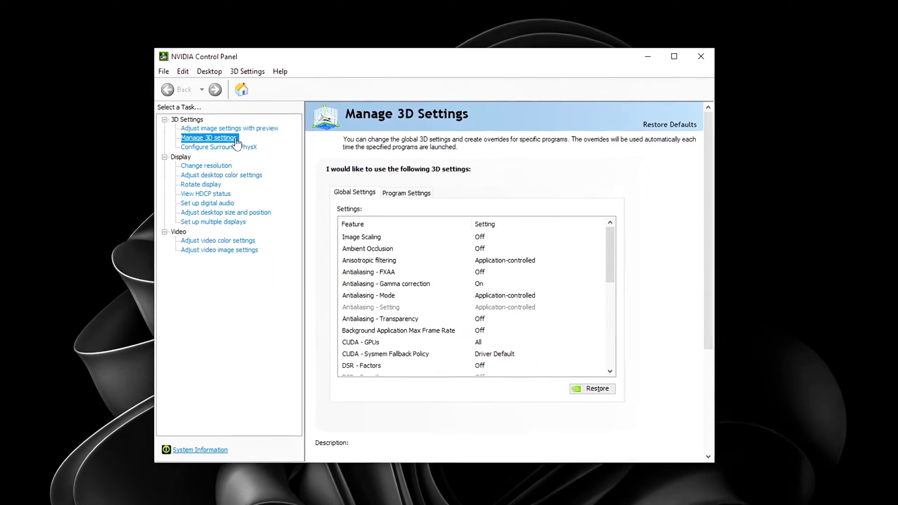
Step: Scroll to Shader Cache Size in Global Settings and change it from 5 GB to Disabled
{"action": "left_click_drag", "start_coordinate": [610, 257], "coordinate": [621, 311]}
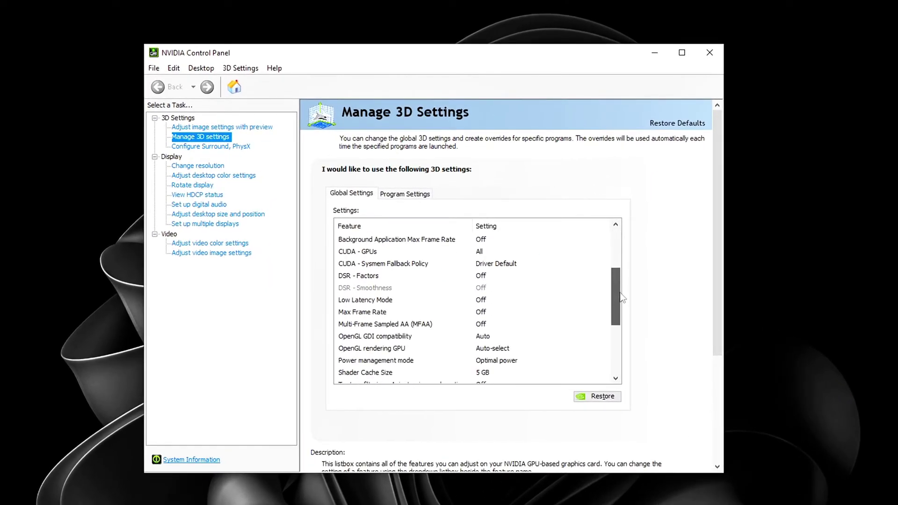
{"action": "left_click", "coordinate": [371, 327]}
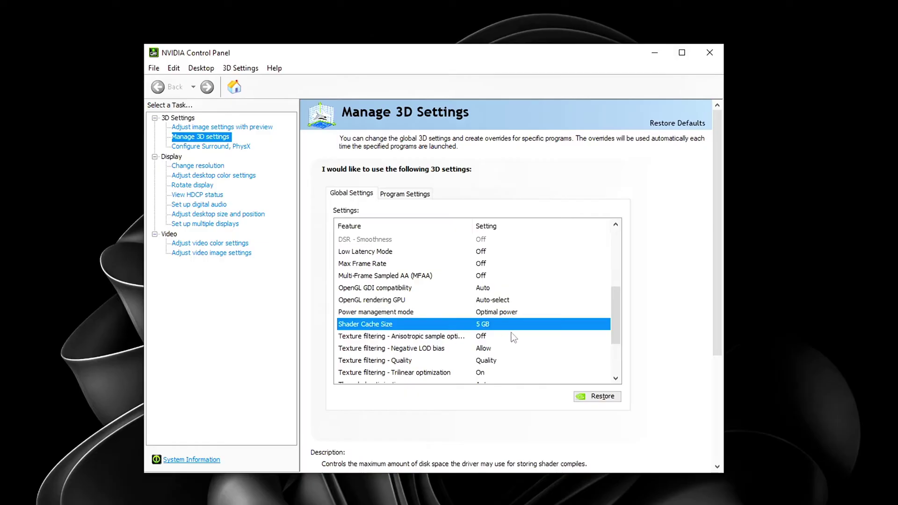
{"action": "left_click", "coordinate": [493, 325]}
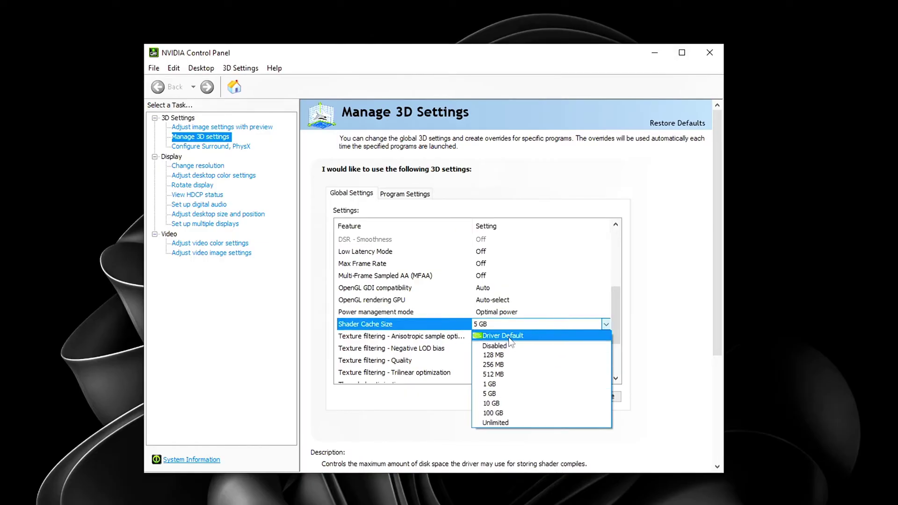
{"action": "left_click", "coordinate": [517, 347]}
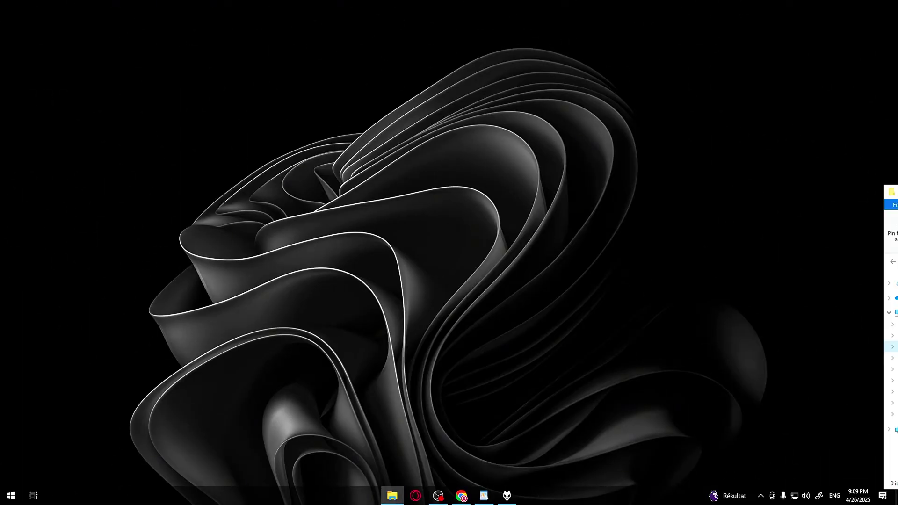
Step: Navigate File Explorer to %LocalAppData% and select the NVIDIA folder
{"action": "left_click_drag", "start_coordinate": [889, 145], "coordinate": [457, 132]}
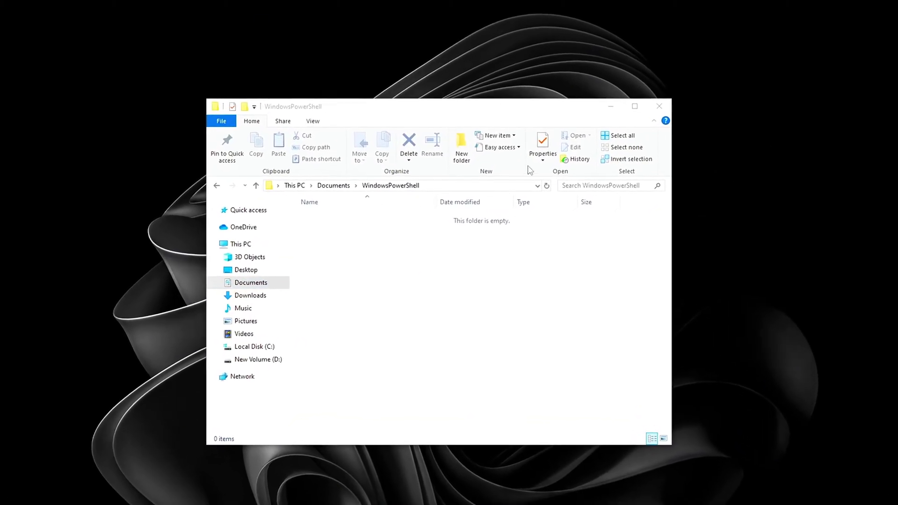
{"action": "left_click", "coordinate": [457, 189]}
{"action": "type", "text": "%LocalAppData%"}
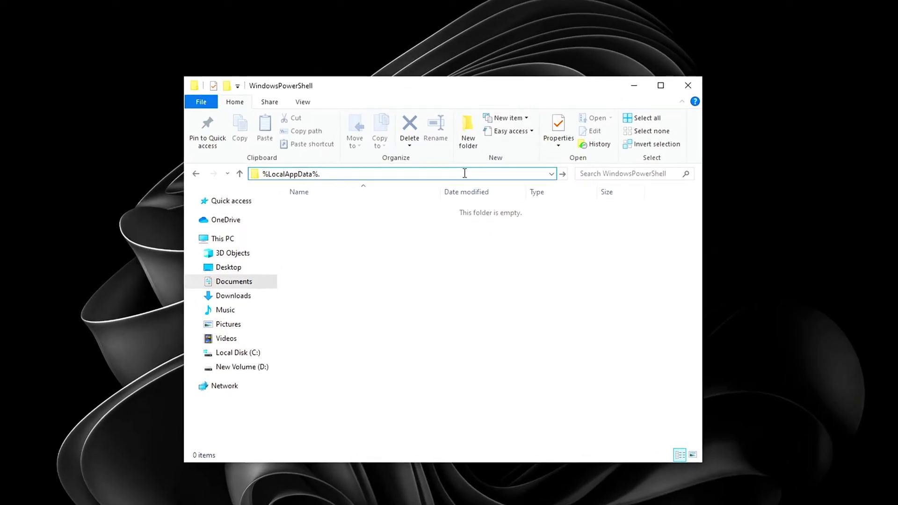
{"action": "key", "text": "Return"}
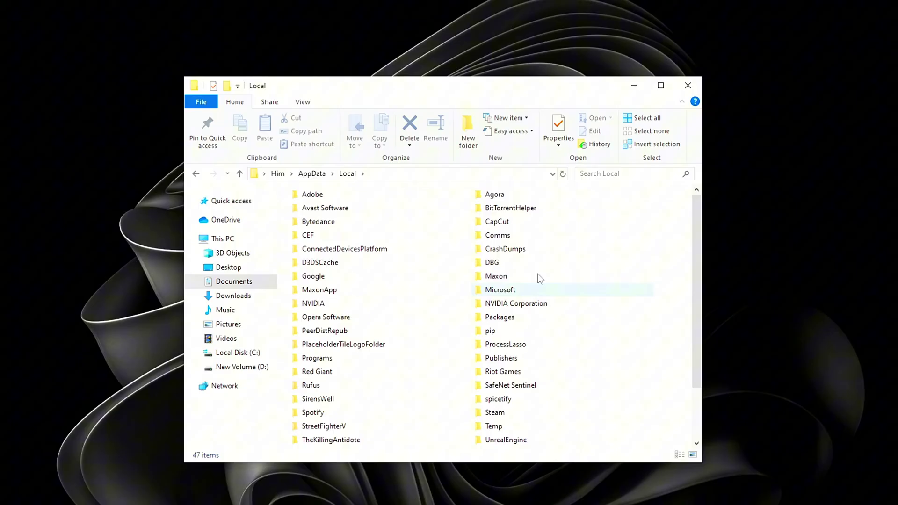
{"action": "left_click_drag", "start_coordinate": [698, 238], "coordinate": [698, 255]}
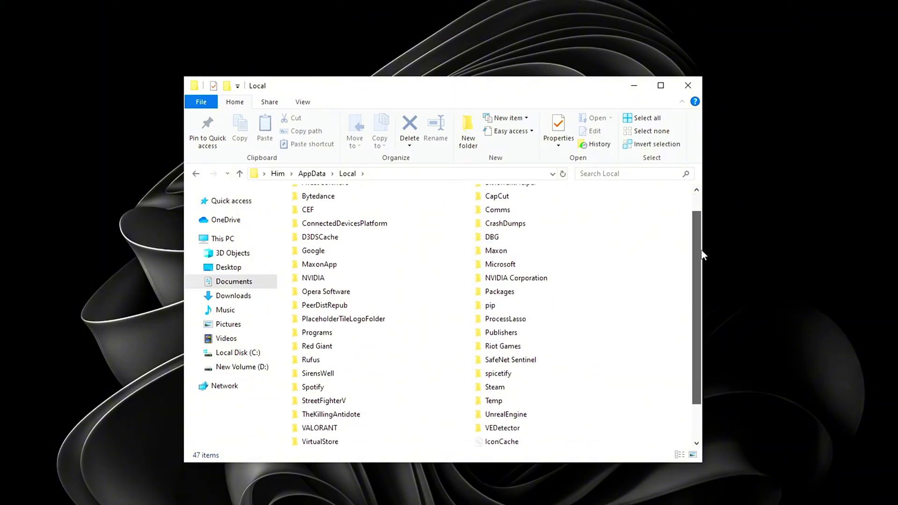
{"action": "left_click", "coordinate": [347, 280]}
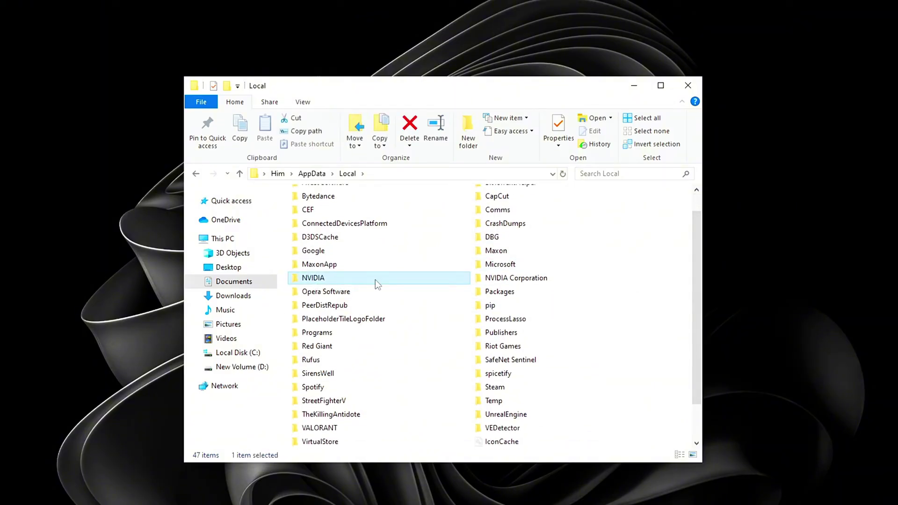
Step: Open NVIDIA\GLCache and delete both hash-named cache subfolders
{"action": "double_click", "coordinate": [339, 279]}
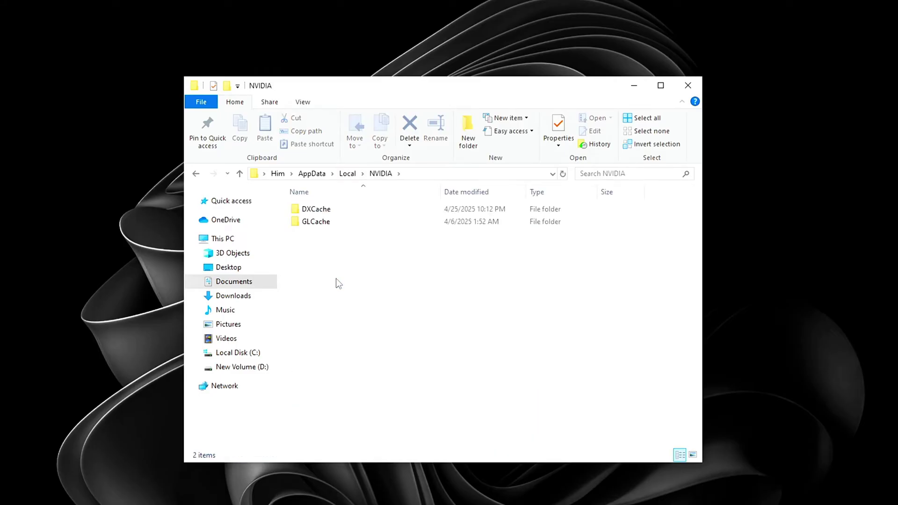
{"action": "double_click", "coordinate": [325, 223]}
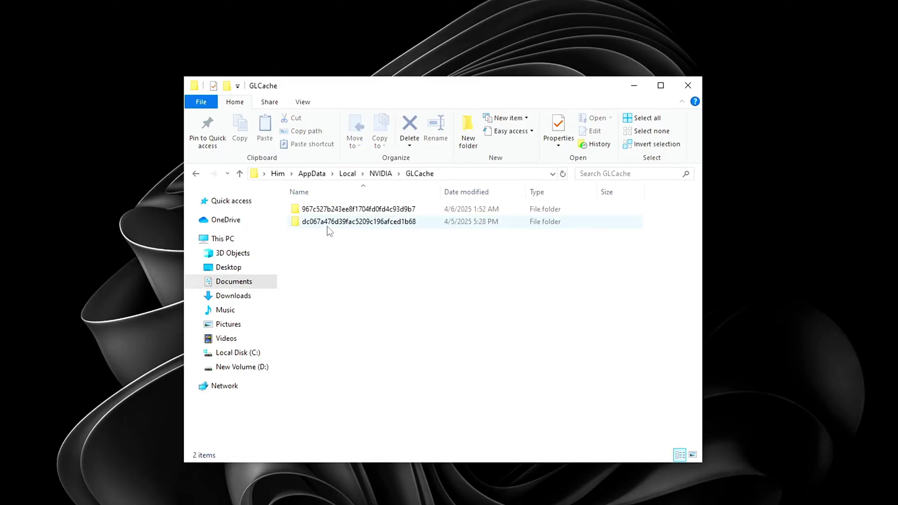
{"action": "left_click_drag", "start_coordinate": [485, 333], "coordinate": [370, 252]}
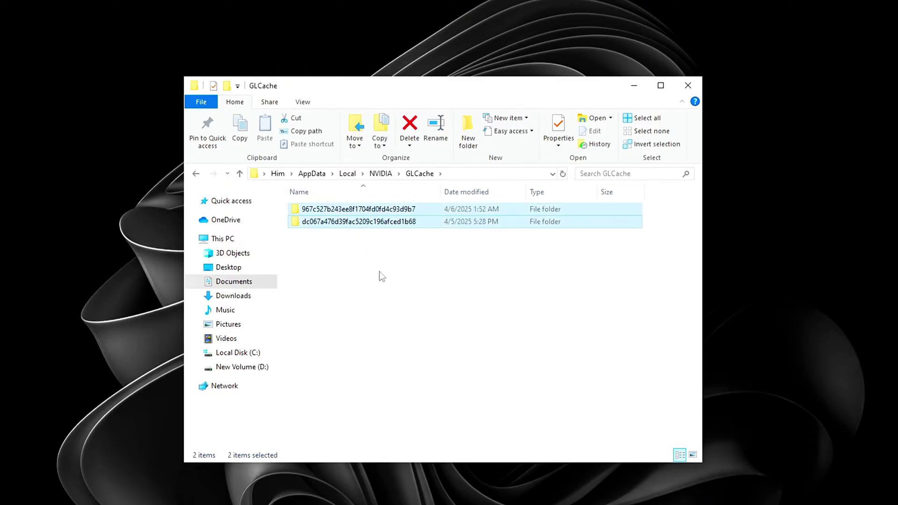
{"action": "key", "text": "Delete"}
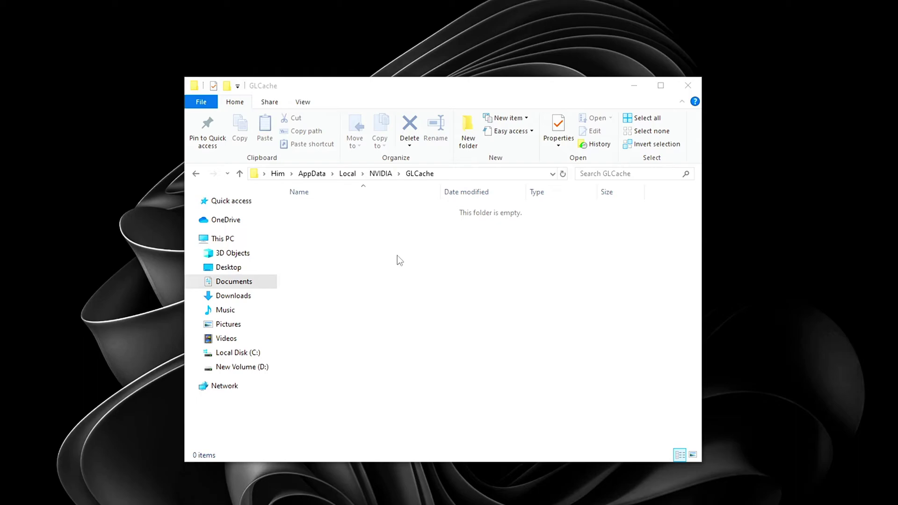
Step: Refresh the emptied GLCache folder, then go to AppData\LocalLow\NVIDIA\DXCache
{"action": "right_click", "coordinate": [386, 284]}
{"action": "left_click", "coordinate": [416, 326]}
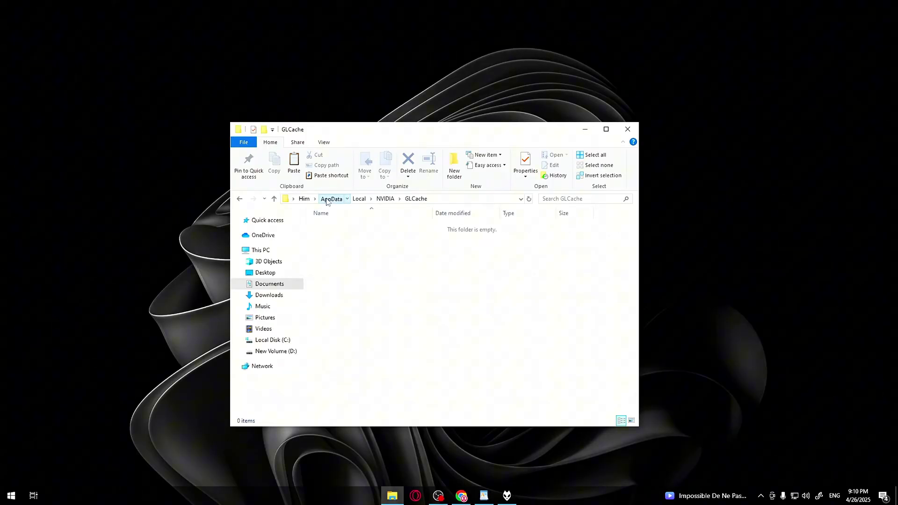
{"action": "left_click", "coordinate": [327, 200]}
{"action": "double_click", "coordinate": [352, 236]}
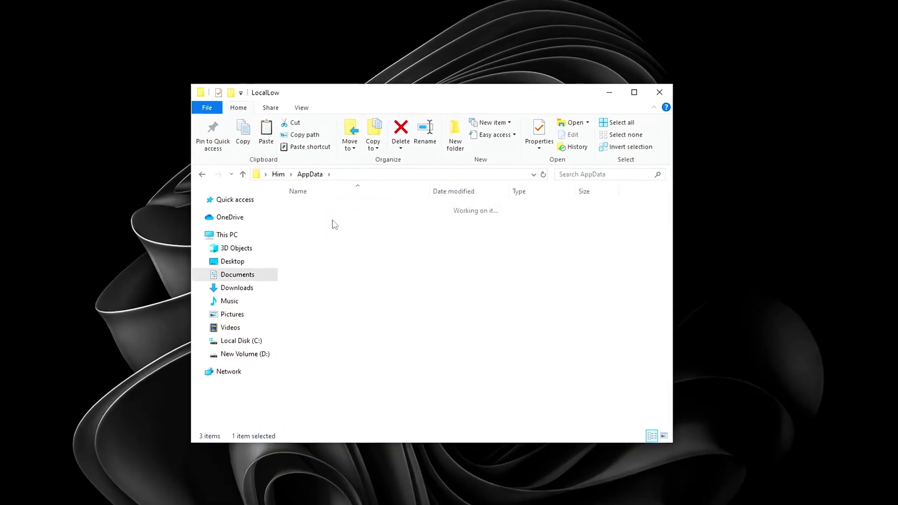
{"action": "left_click", "coordinate": [354, 253]}
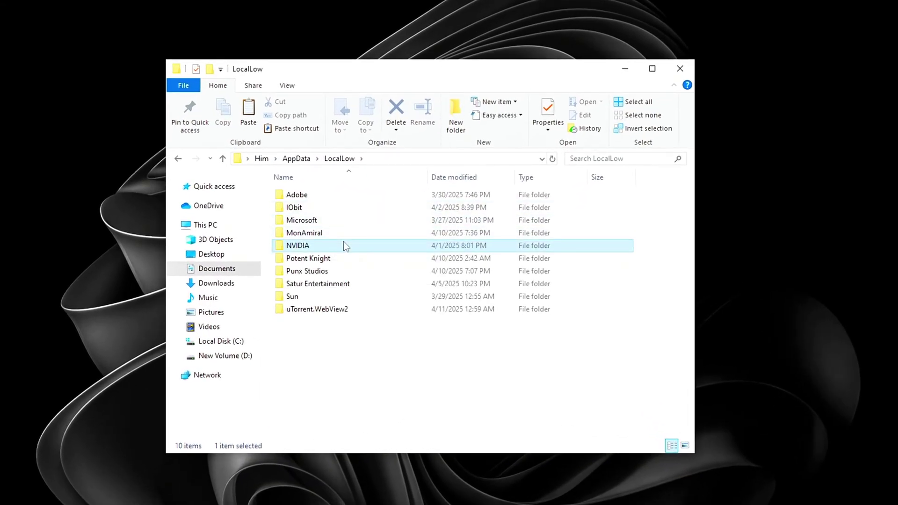
{"action": "double_click", "coordinate": [343, 242]}
{"action": "left_click", "coordinate": [327, 195]}
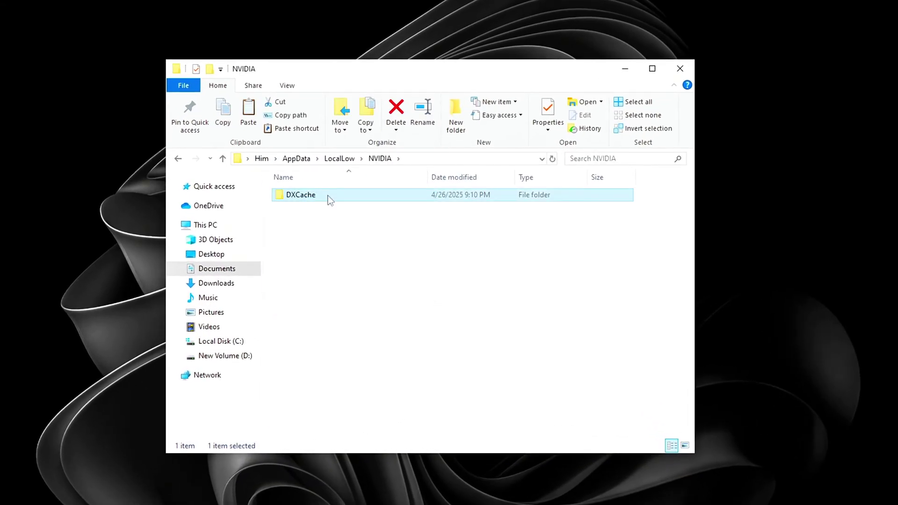
{"action": "double_click", "coordinate": [330, 196]}
Step: Select all 64 shader cache files in DXCache, dismissing the security warning
{"action": "scroll", "coordinate": [687, 211], "scroll_direction": "down", "scroll_amount": 1}
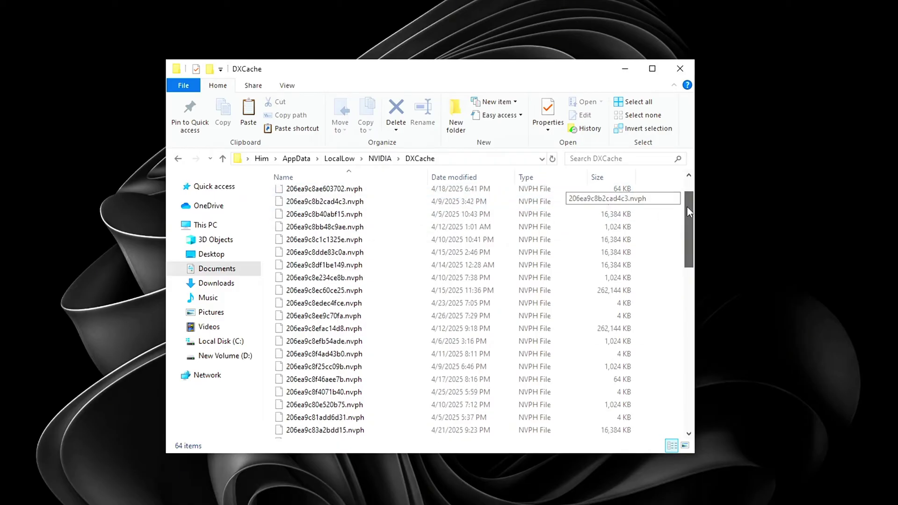
{"action": "left_click_drag", "start_coordinate": [688, 211], "coordinate": [664, 179]}
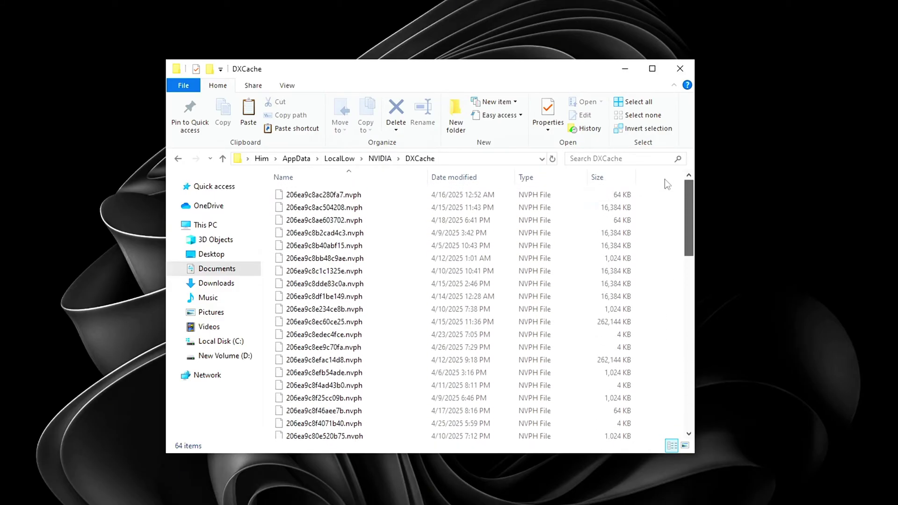
{"action": "left_click", "coordinate": [399, 225]}
{"action": "key", "text": "ctrl+a"}
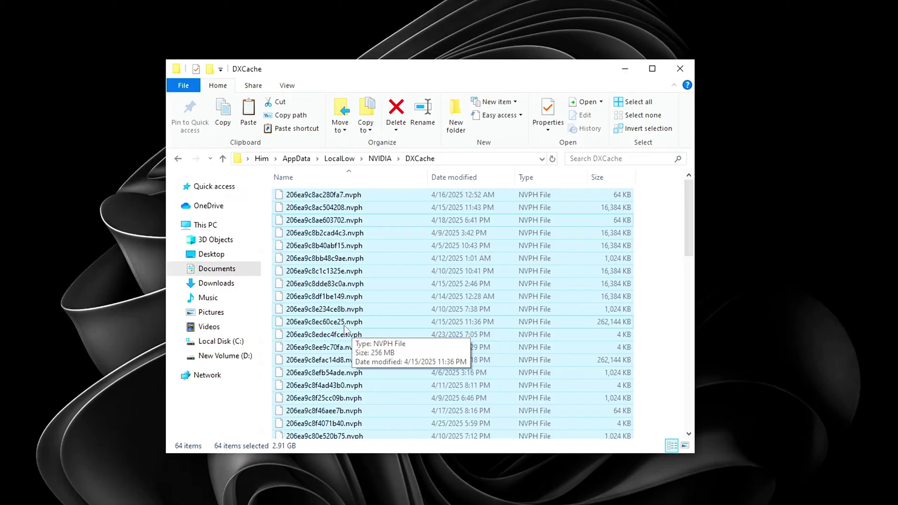
{"action": "double_click", "coordinate": [352, 272]}
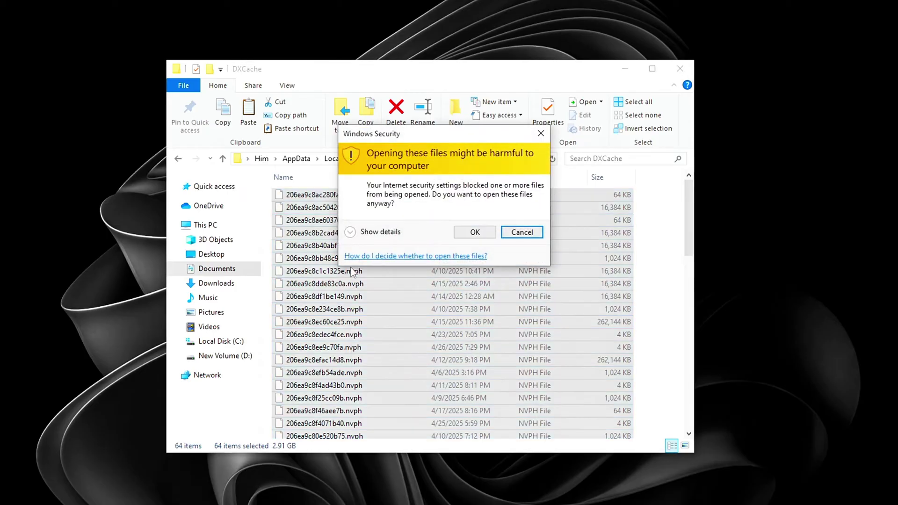
{"action": "left_click", "coordinate": [475, 232]}
Step: Delete the 64 selected cache files and refresh the now empty DXCache folder
{"action": "right_click", "coordinate": [432, 229]}
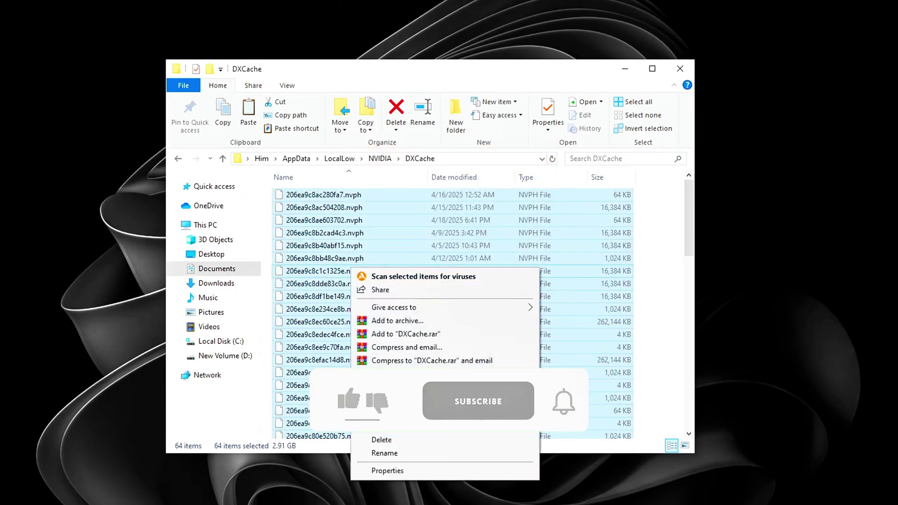
{"action": "left_click", "coordinate": [395, 441]}
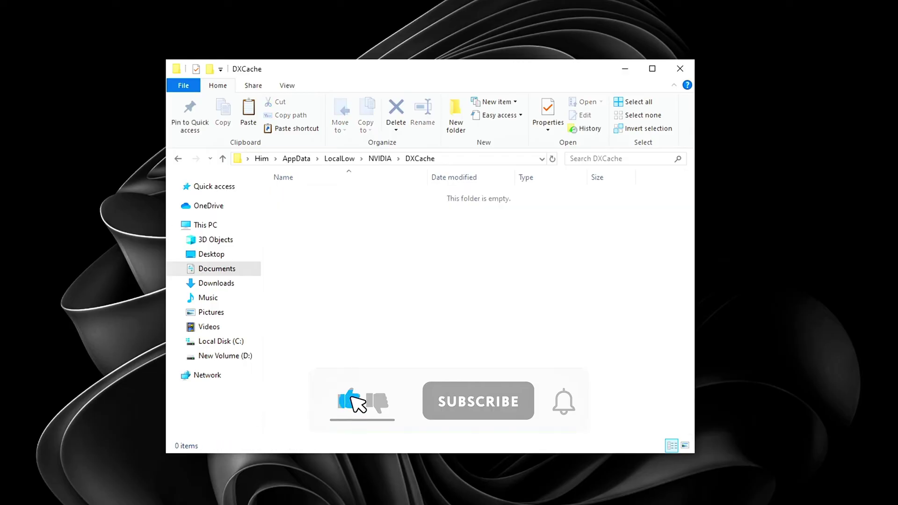
{"action": "right_click", "coordinate": [433, 264]}
{"action": "left_click", "coordinate": [489, 313]}
{"action": "right_click", "coordinate": [410, 251]}
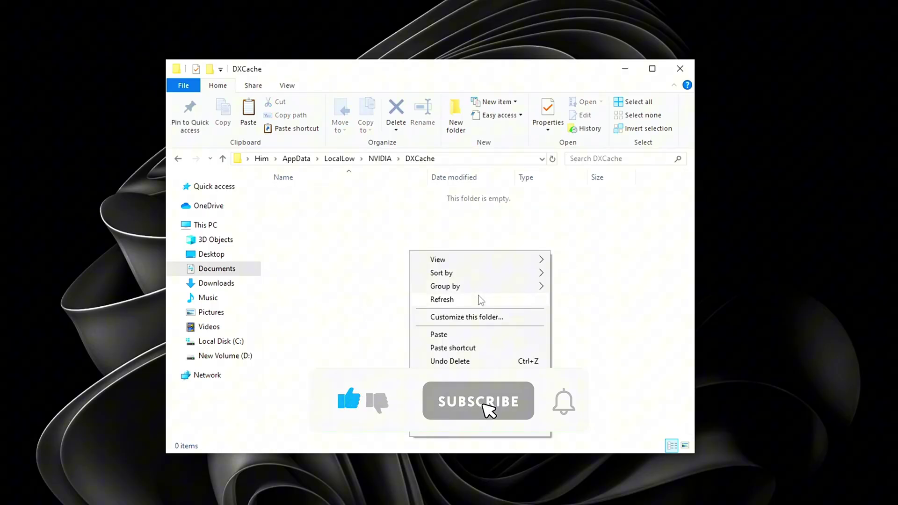
{"action": "left_click", "coordinate": [477, 298]}
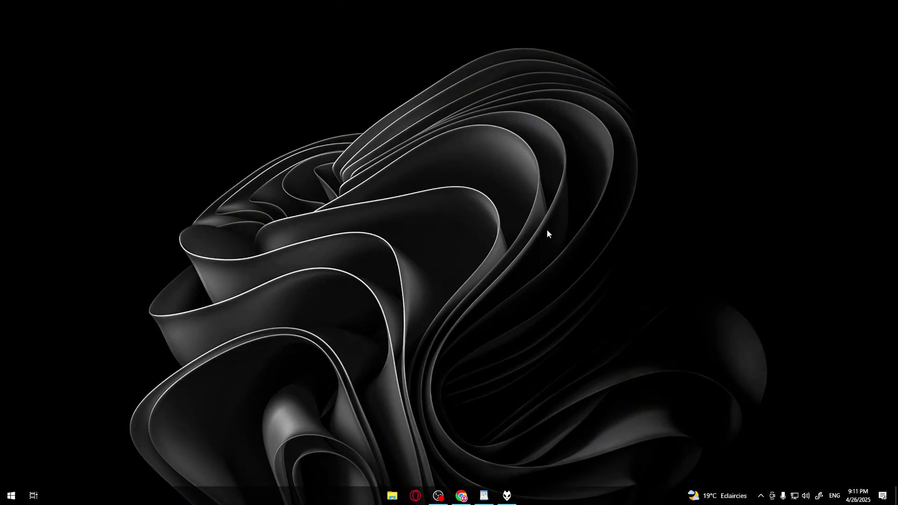
Step: Search for 'disk cl' and run Disk Cleanup on drive (C:)
{"action": "key", "text": "super"}
{"action": "type", "text": "dis"}
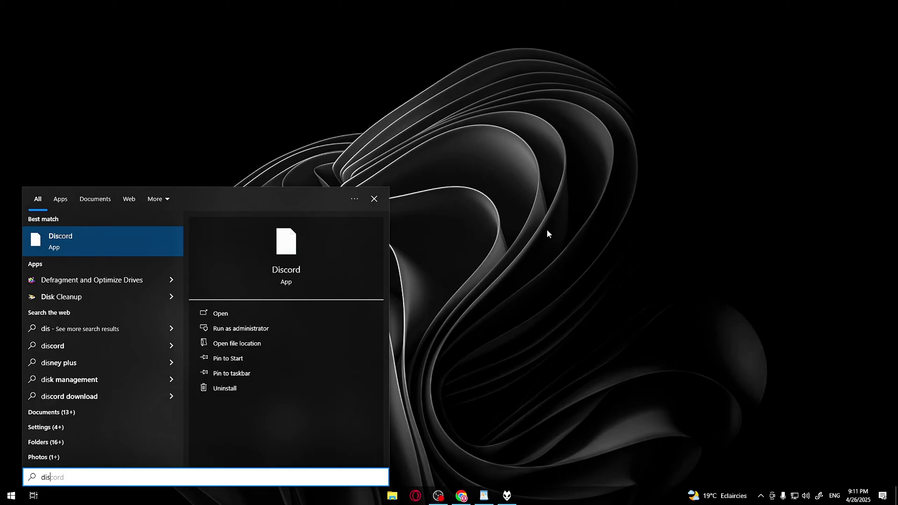
{"action": "type", "text": "k"}
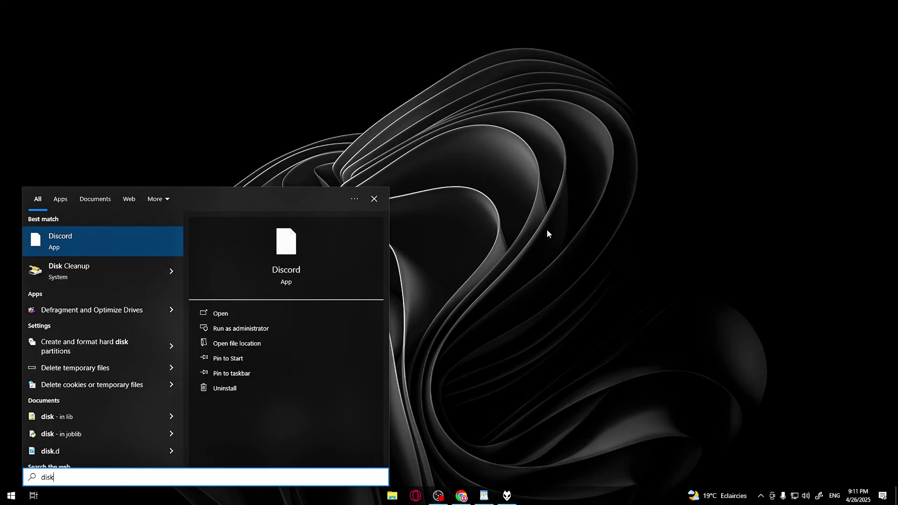
{"action": "type", "text": " cle"}
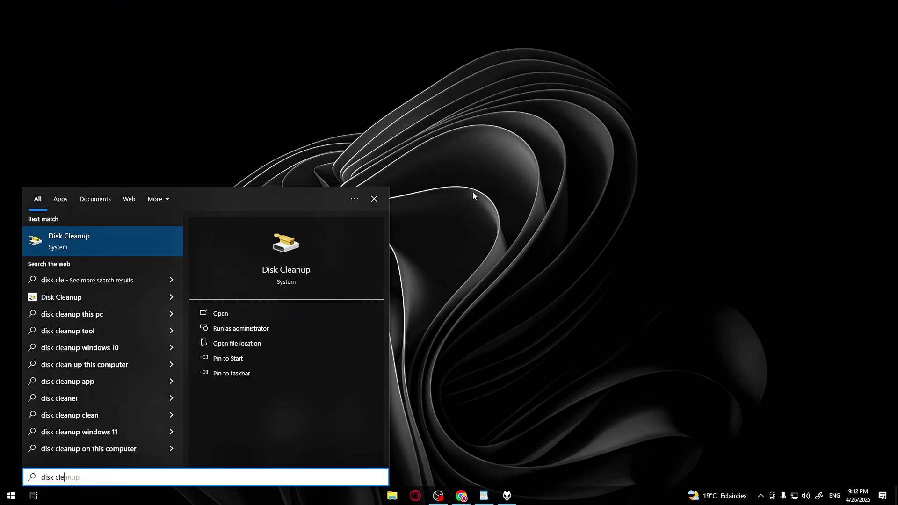
{"action": "left_click", "coordinate": [124, 234]}
{"action": "left_click", "coordinate": [504, 248]}
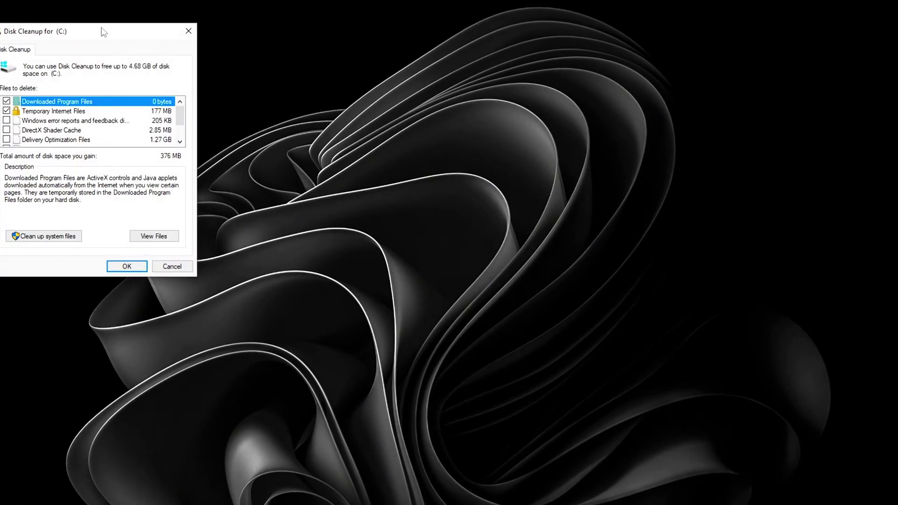
Step: Untick Delivery Optimization Files and permanently delete only the DirectX Shader Cache (2.85 MB)
{"action": "left_click_drag", "start_coordinate": [103, 32], "coordinate": [420, 103]}
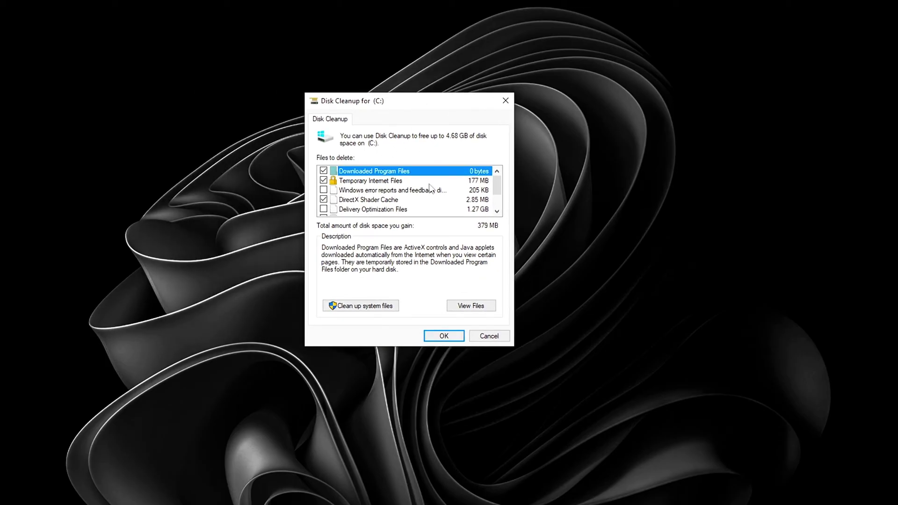
{"action": "left_click_drag", "start_coordinate": [498, 185], "coordinate": [500, 189]}
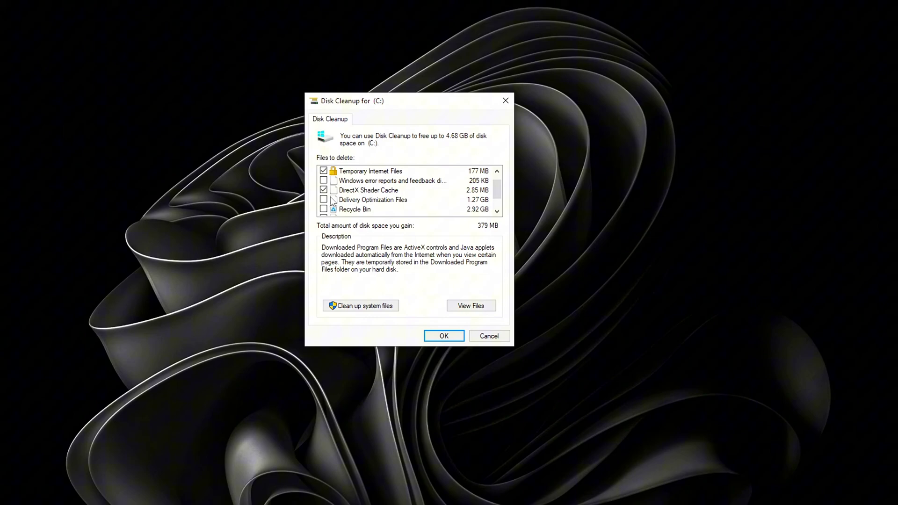
{"action": "left_click_drag", "start_coordinate": [498, 190], "coordinate": [500, 203]}
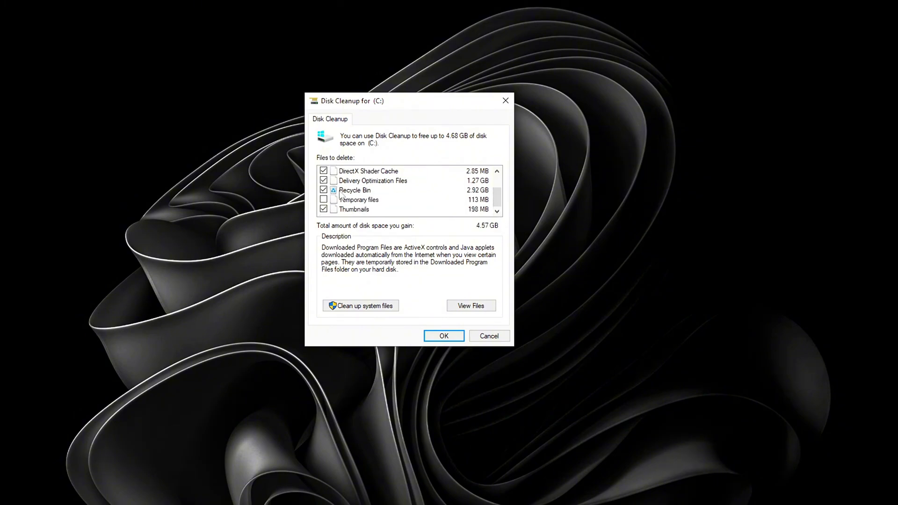
{"action": "left_click_drag", "start_coordinate": [497, 201], "coordinate": [495, 189]}
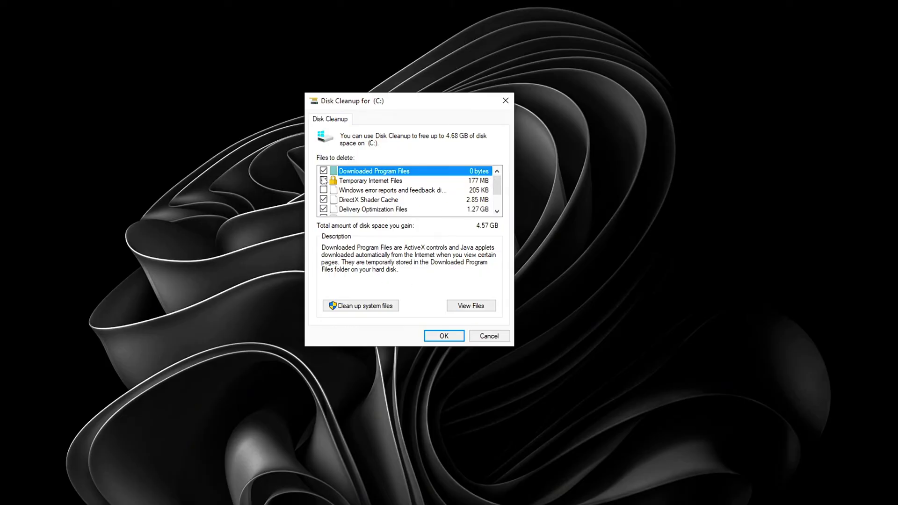
{"action": "left_click", "coordinate": [323, 209]}
{"action": "scroll", "coordinate": [377, 212], "scroll_direction": "down", "scroll_amount": 1}
{"action": "scroll", "coordinate": [381, 214], "scroll_direction": "up", "scroll_amount": 1}
{"action": "left_click", "coordinate": [429, 334]}
{"action": "left_click", "coordinate": [457, 255]}
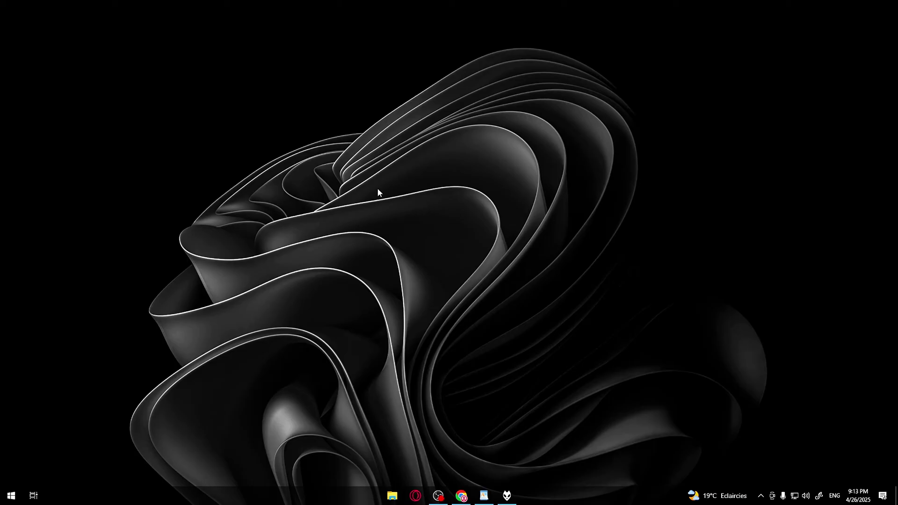
Step: Reopen NVIDIA Control Panel from the desktop context menu and scroll the global settings list
{"action": "right_click", "coordinate": [401, 195]}
{"action": "left_click", "coordinate": [300, 301]}
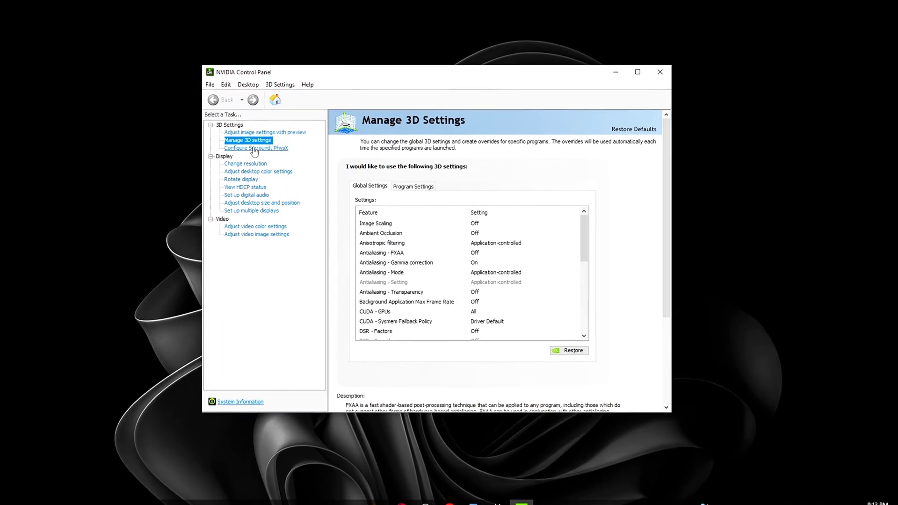
{"action": "left_click_drag", "start_coordinate": [667, 153], "coordinate": [670, 161]}
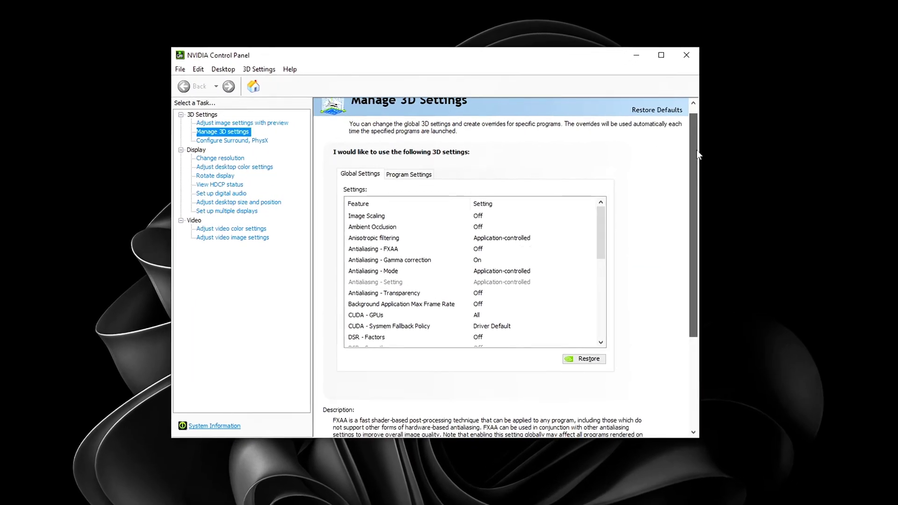
{"action": "left_click_drag", "start_coordinate": [601, 213], "coordinate": [601, 290]}
Step: Set the global Shader Cache Size from Disabled to 100 GB
{"action": "left_click", "coordinate": [347, 241]}
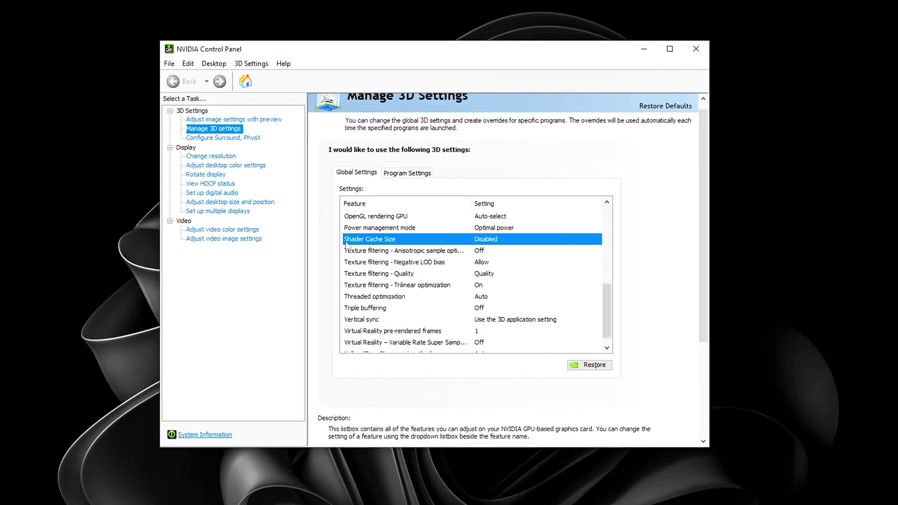
{"action": "left_click", "coordinate": [492, 241]}
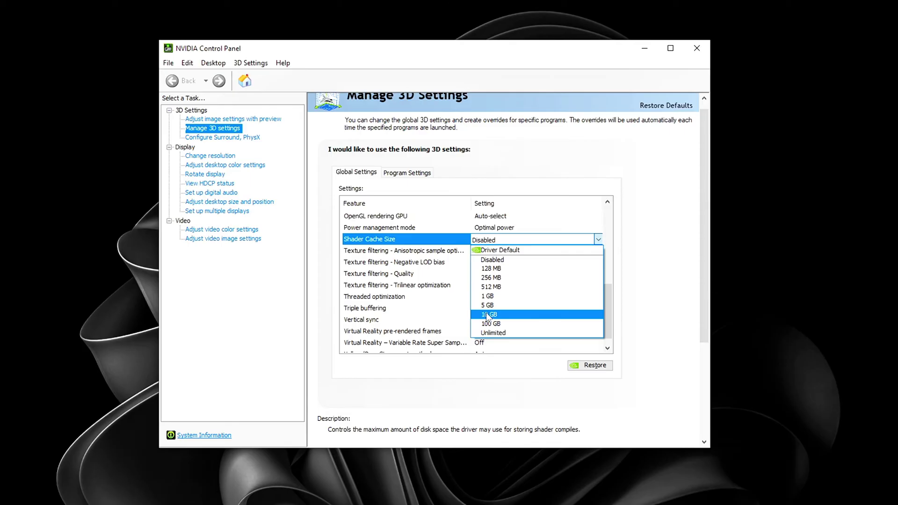
{"action": "left_click", "coordinate": [527, 325]}
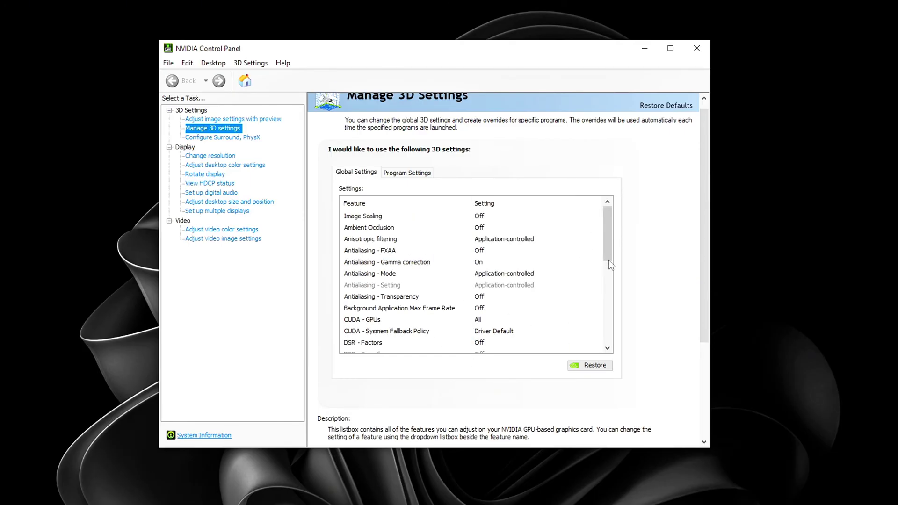
{"action": "left_click_drag", "start_coordinate": [606, 231], "coordinate": [610, 310]}
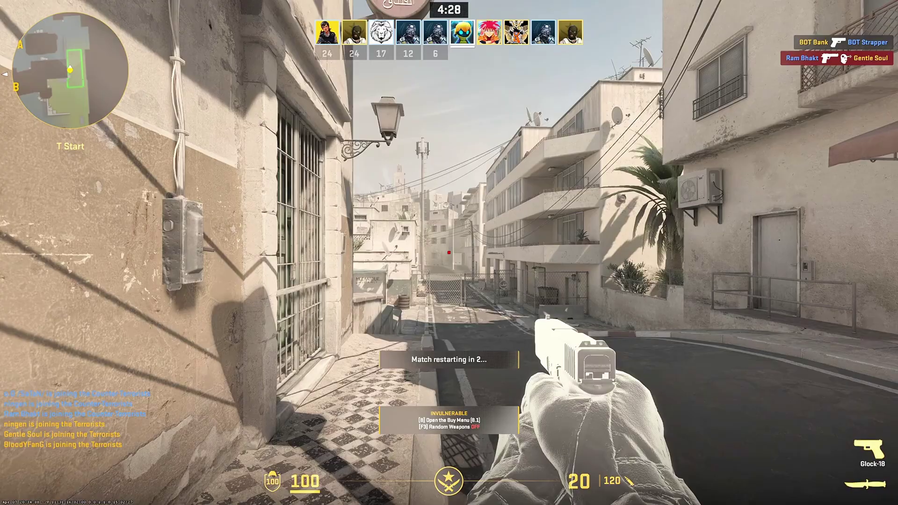
Step: Buy the AWP sniper rifle from the Counter-Strike 2 buy menu
{"action": "key", "text": "b"}
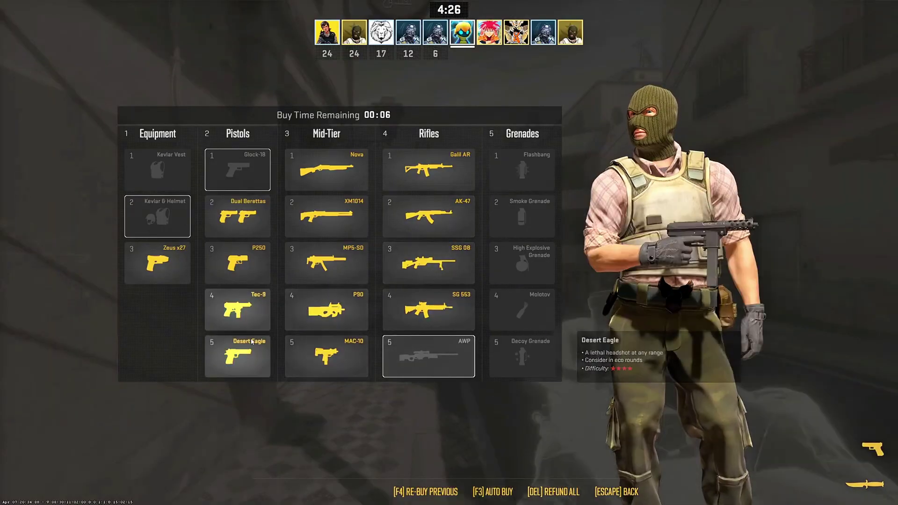
{"action": "key", "text": "b"}
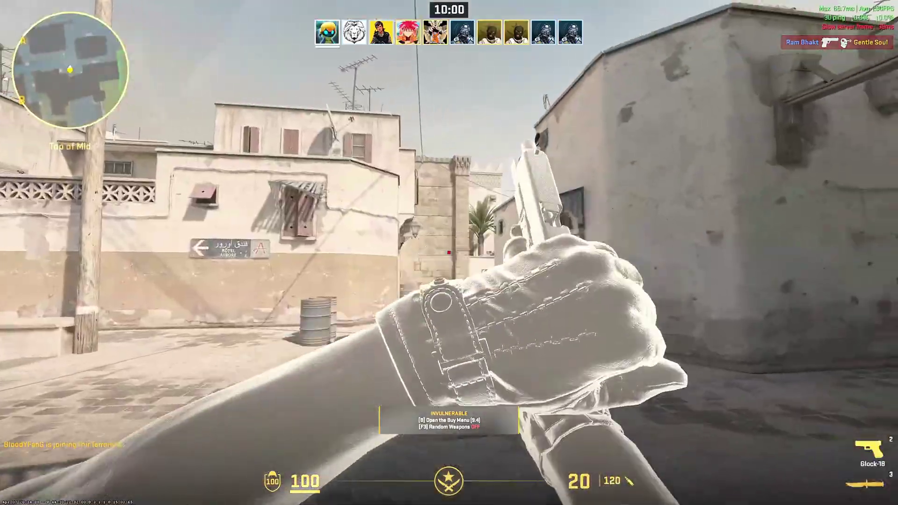
{"action": "key", "text": "b"}
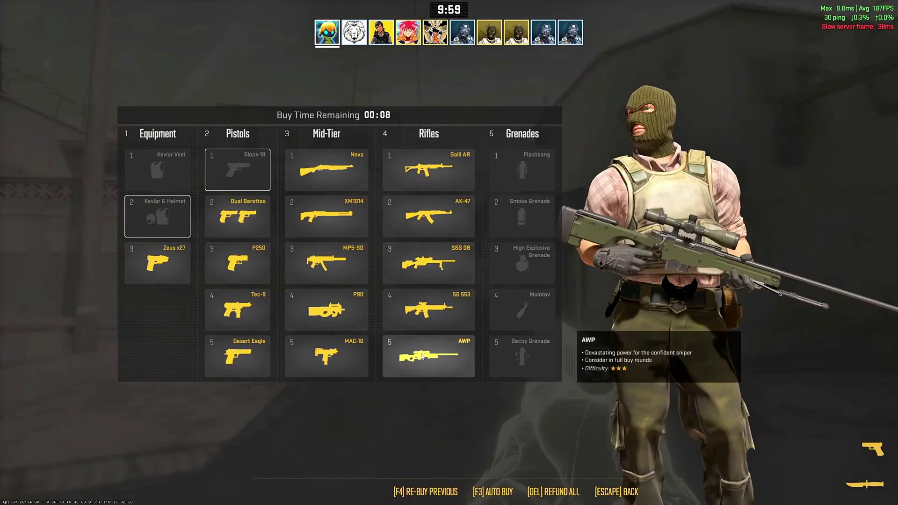
{"action": "left_click", "coordinate": [421, 357]}
{"action": "key", "text": "b"}
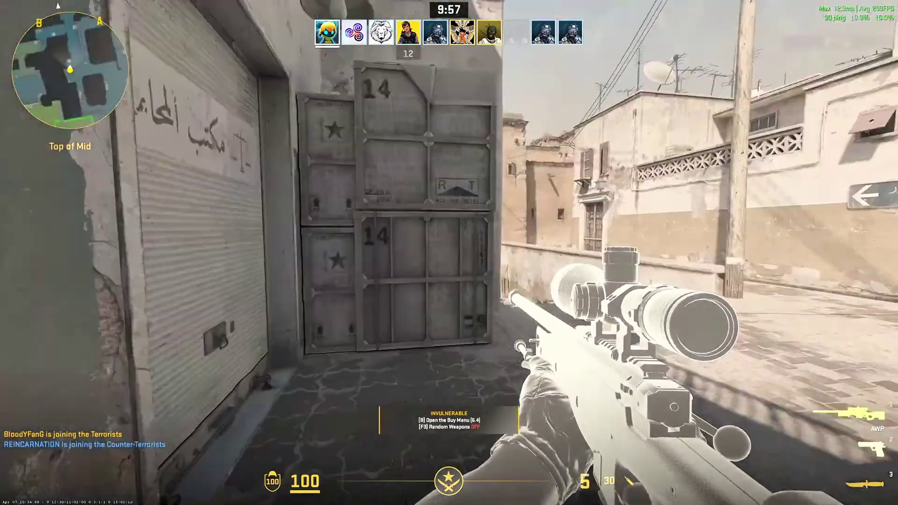
Step: Walk from the crates down the alley on Dust II to face Top of Mid
{"action": "key", "text": "w"}
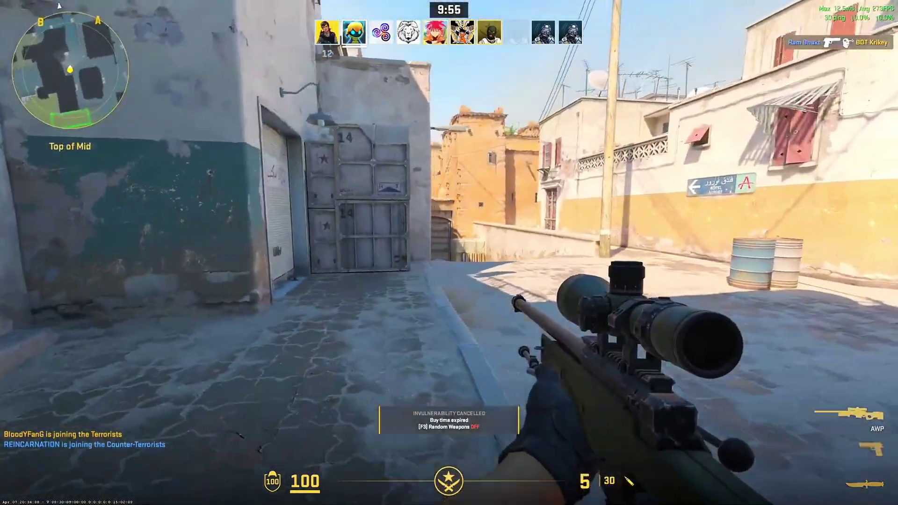
{"action": "key", "text": "w"}
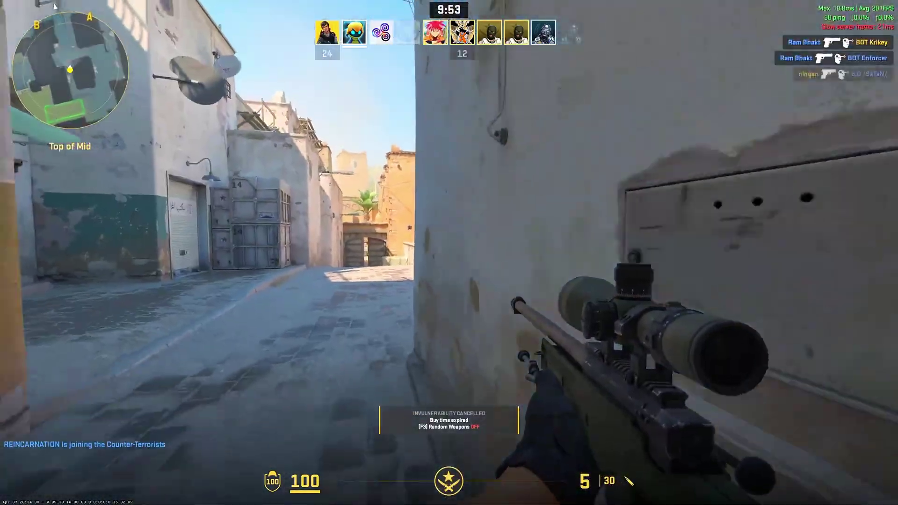
{"action": "key", "text": "w"}
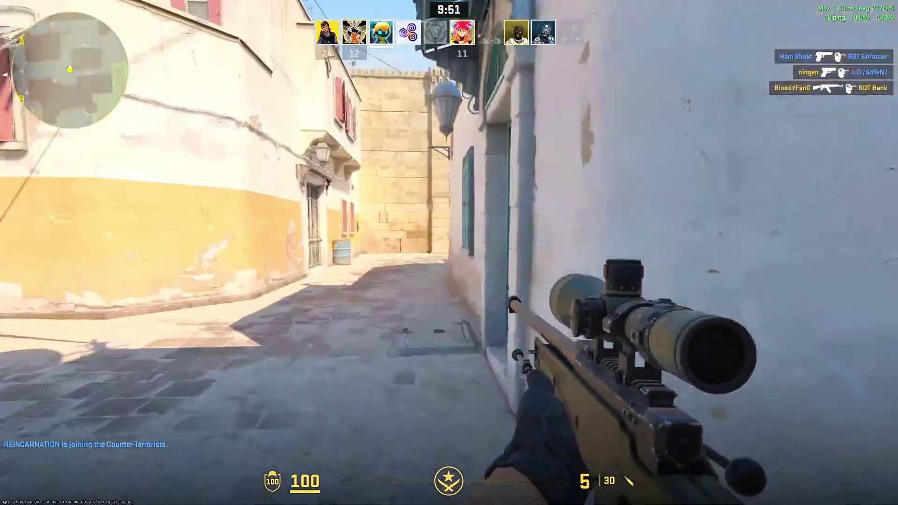
{"action": "key", "text": "w"}
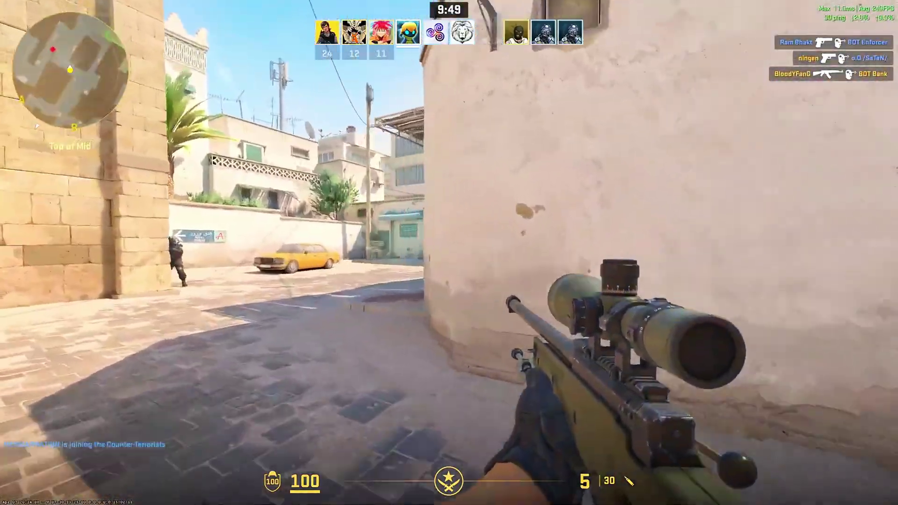